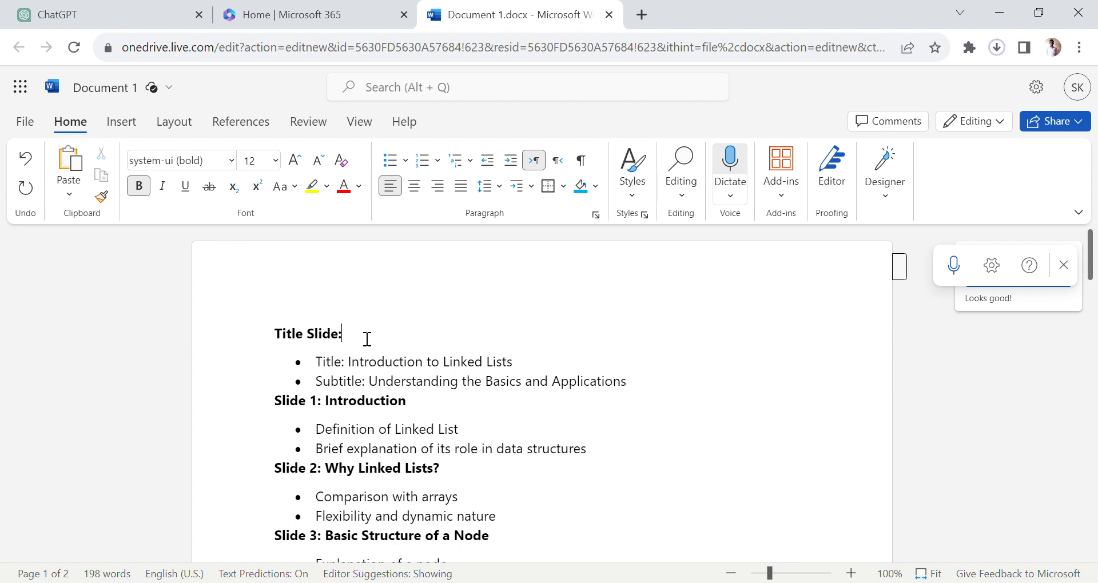
- Switch to ChatGPT and send the prompt "Write ppt content on linked list in javascript with examples"
{"action": "scroll", "coordinate": [367, 339], "scroll_direction": "down", "scroll_amount": 1}
{"action": "scroll", "coordinate": [367, 339], "scroll_direction": "up", "scroll_amount": 1}
{"action": "left_click", "coordinate": [86, 13]}
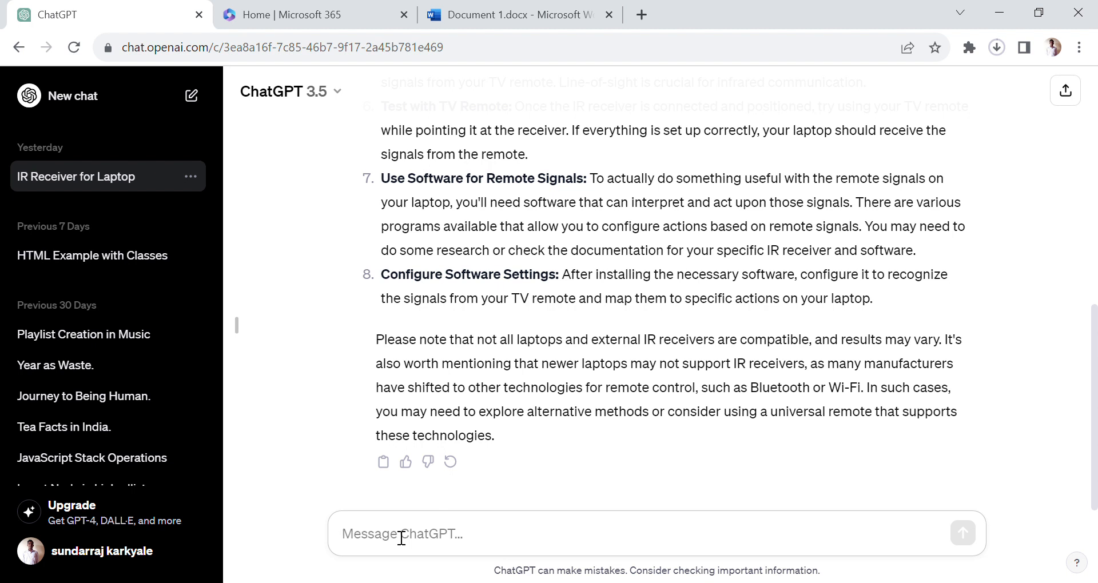
{"action": "type", "text": "Write "}
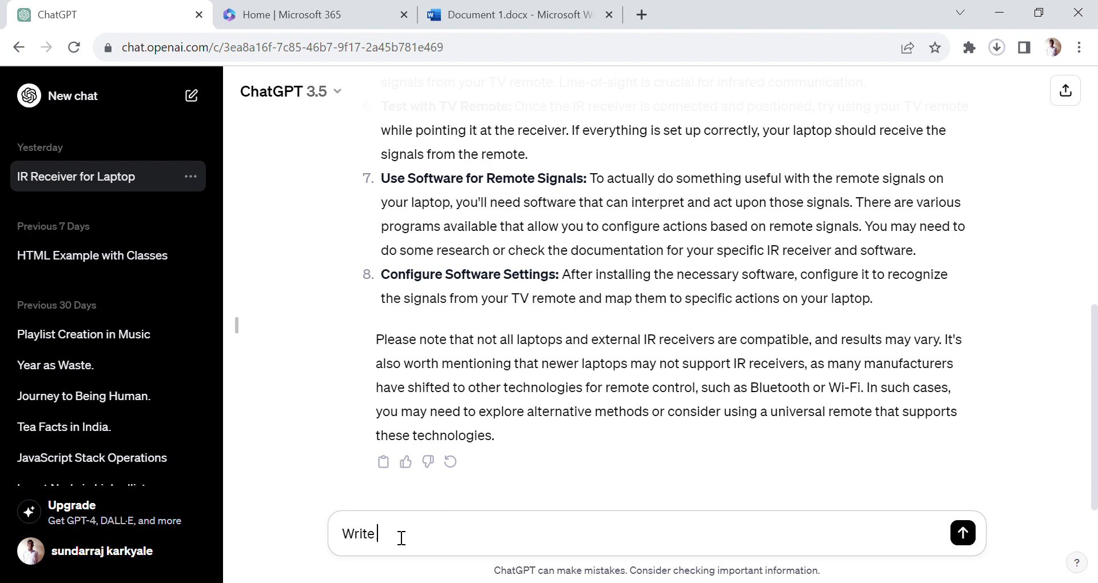
{"action": "type", "text": "ppt content on"}
{"action": "type", "text": "linked"}
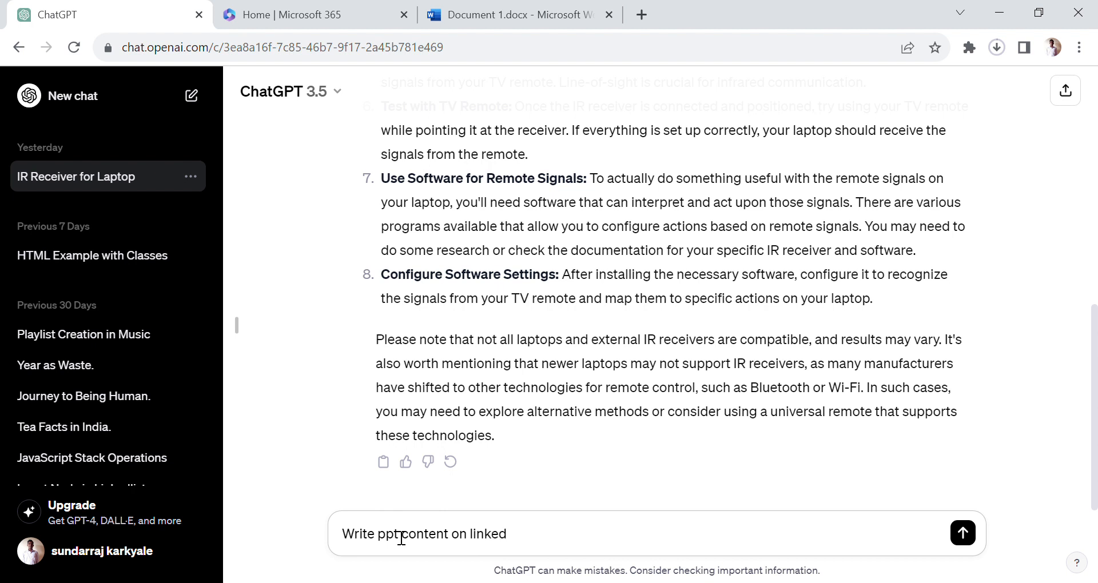
{"action": "type", "text": " list in javascri"}
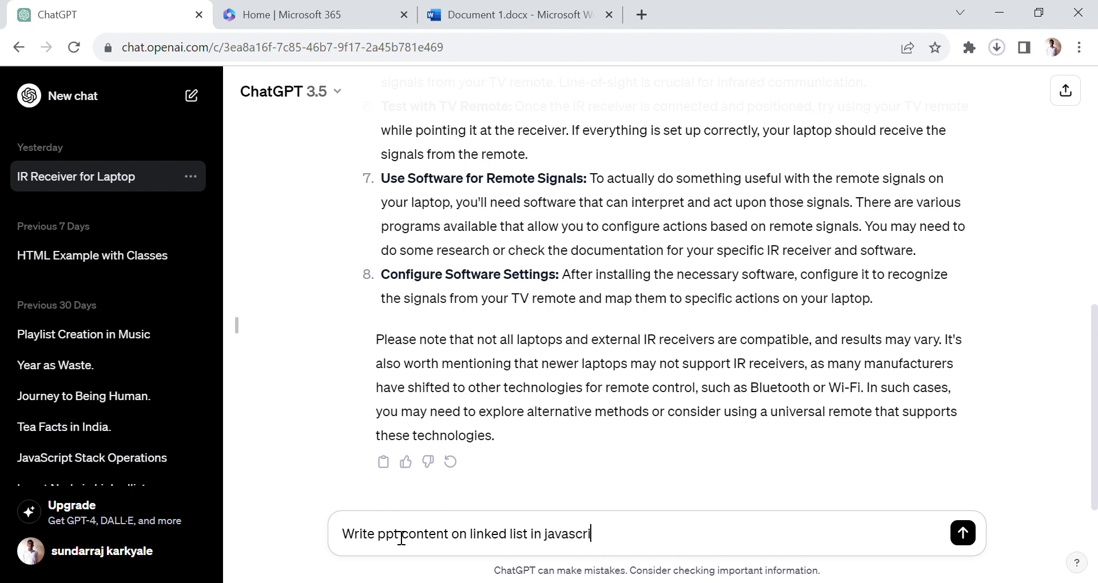
{"action": "type", "text": "pt with examp"}
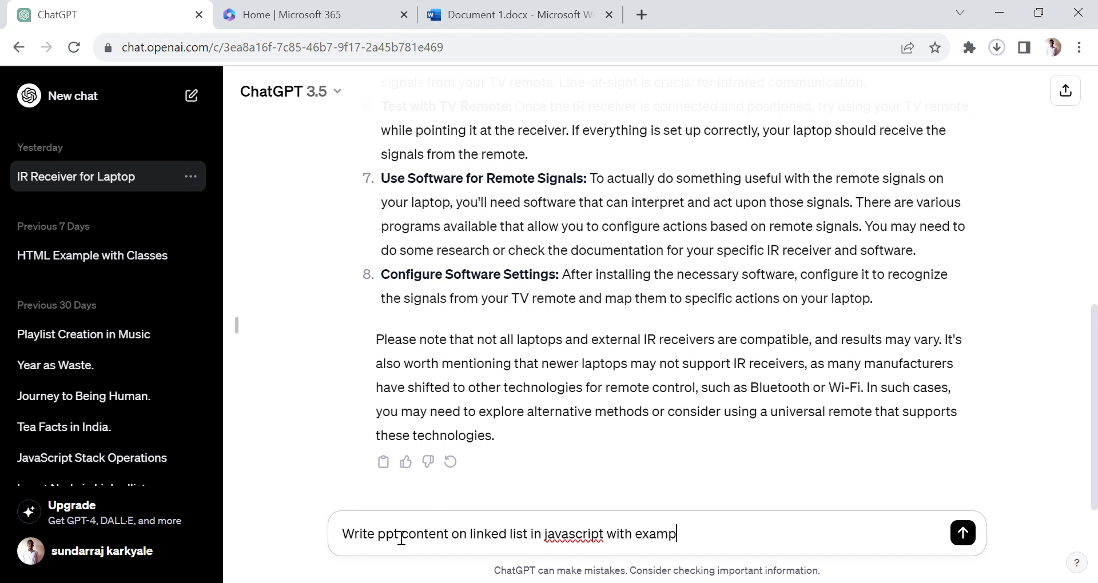
{"action": "type", "text": "les"}
{"action": "left_click", "coordinate": [963, 533]}
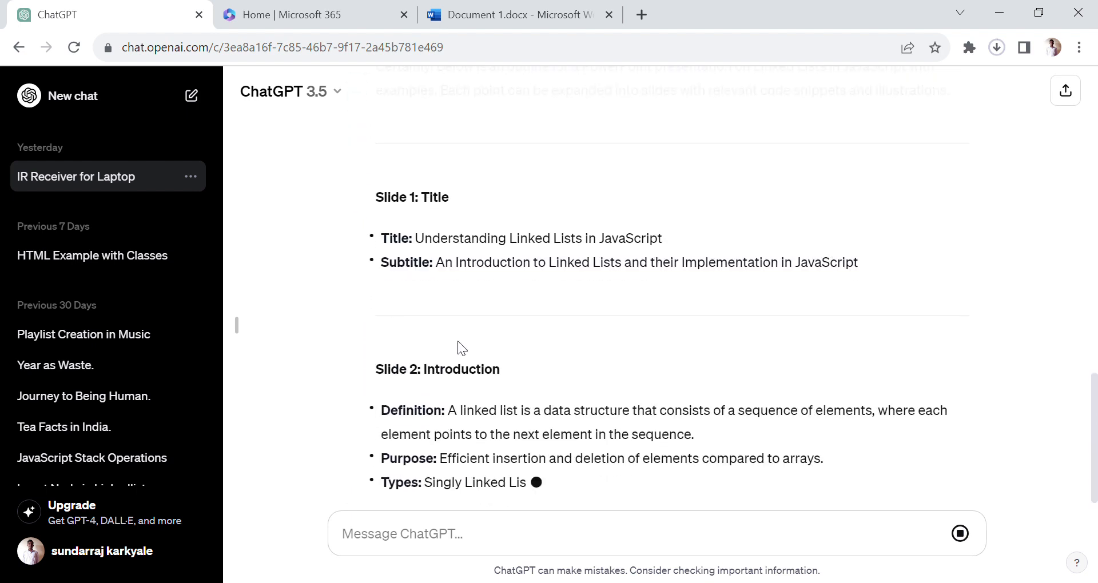
- Examine the generated slide outline, including the traversal code example, the conclusion and the Q&A slide
{"action": "scroll", "coordinate": [458, 341], "scroll_direction": "up", "scroll_amount": 3}
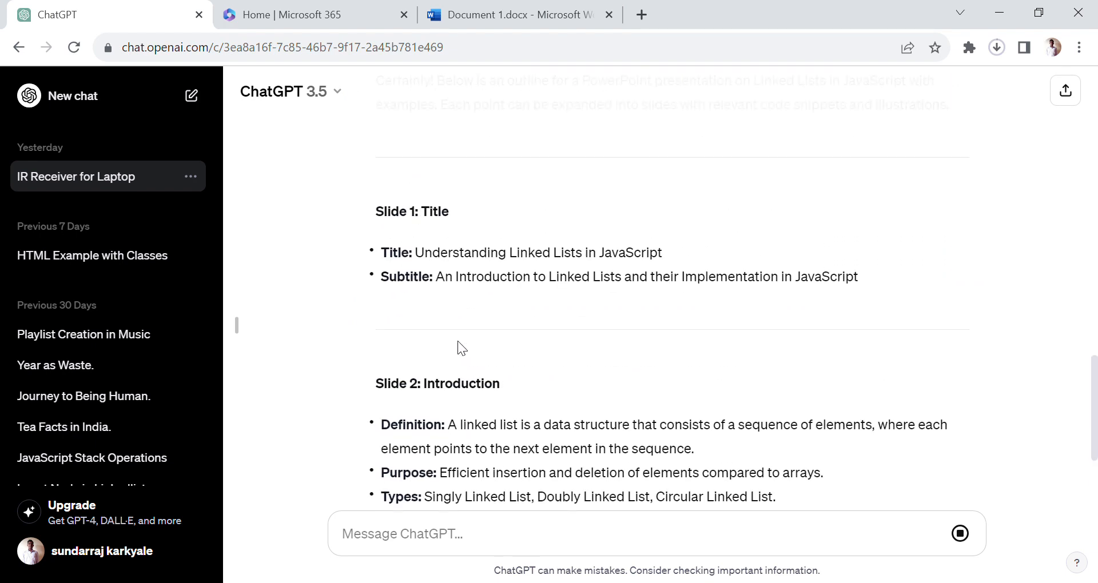
{"action": "scroll", "coordinate": [457, 341], "scroll_direction": "up", "scroll_amount": 3}
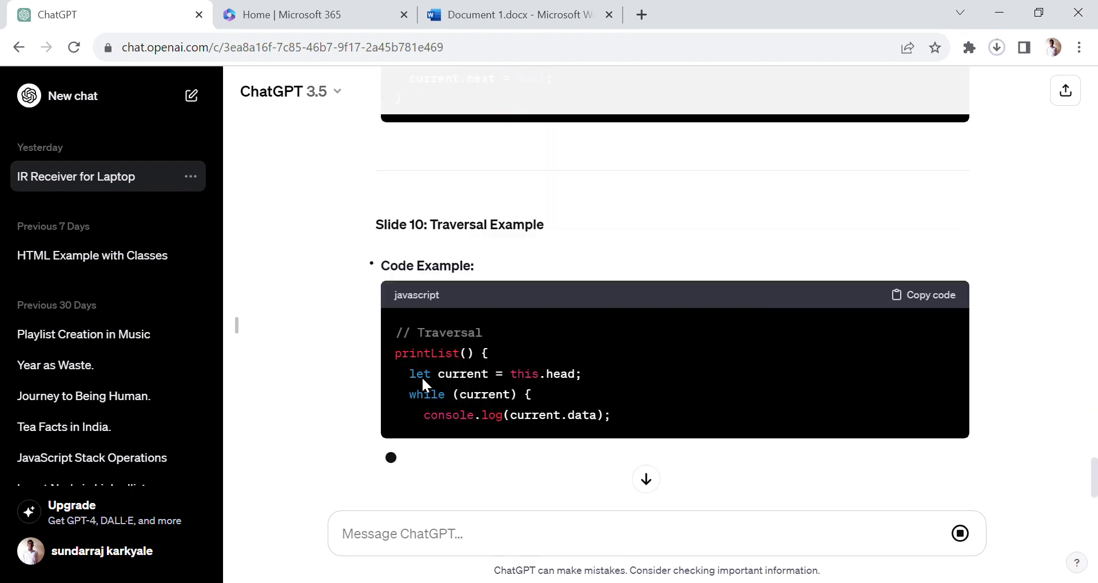
{"action": "scroll", "coordinate": [422, 379], "scroll_direction": "down", "scroll_amount": 6}
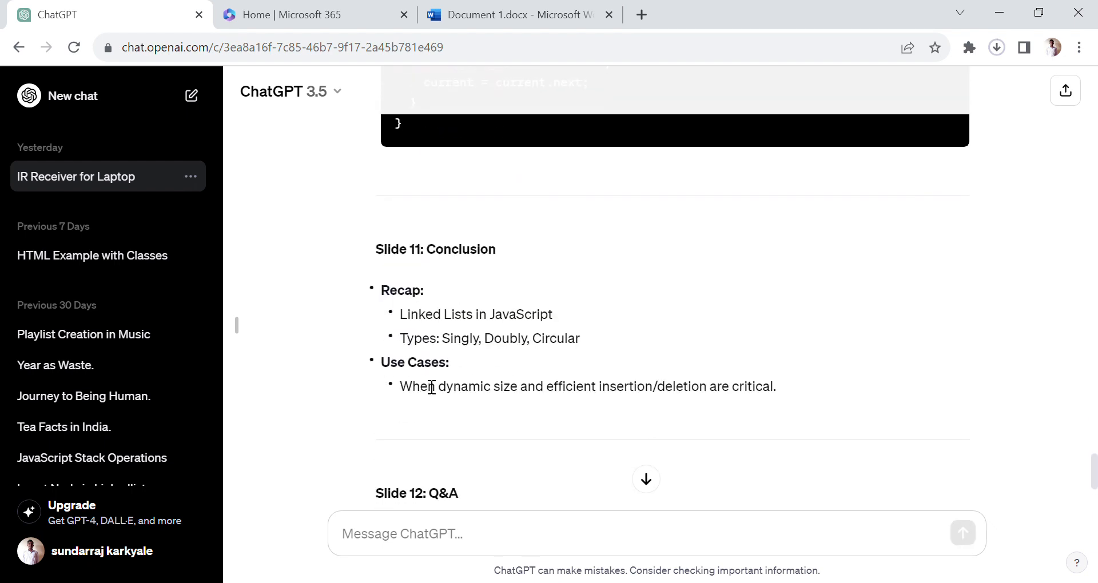
{"action": "scroll", "coordinate": [431, 388], "scroll_direction": "down", "scroll_amount": 4}
{"action": "scroll", "coordinate": [424, 386], "scroll_direction": "up", "scroll_amount": 1}
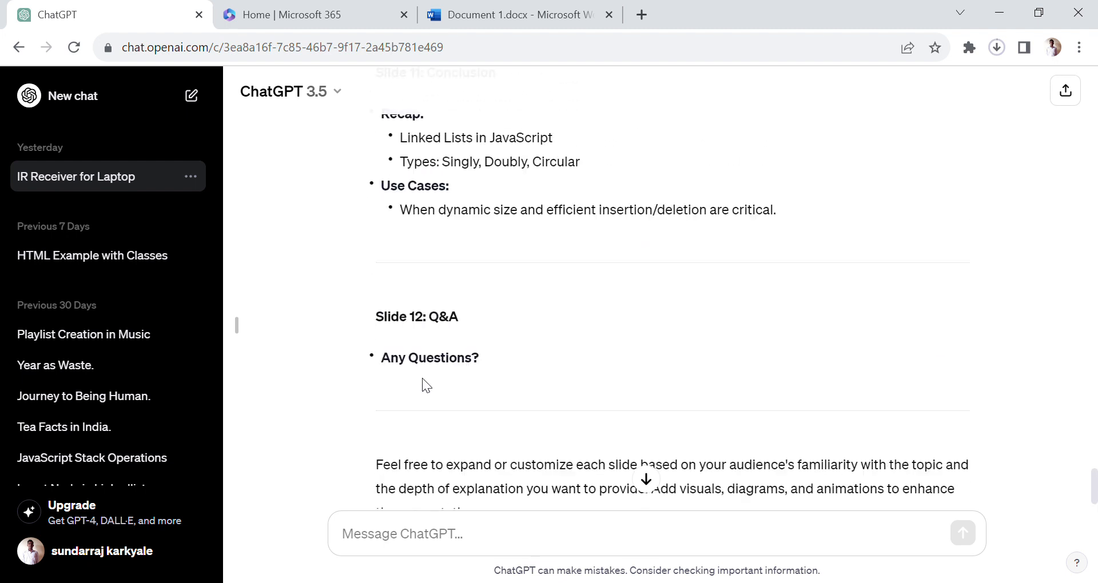
{"action": "scroll", "coordinate": [423, 378], "scroll_direction": "up", "scroll_amount": 1}
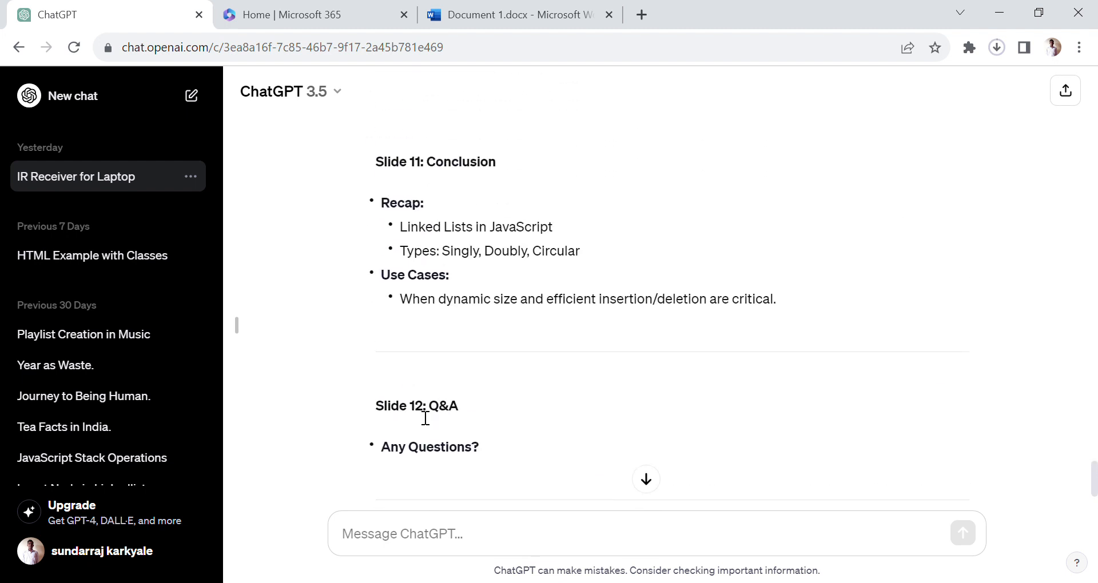
{"action": "scroll", "coordinate": [401, 461], "scroll_direction": "up", "scroll_amount": 6}
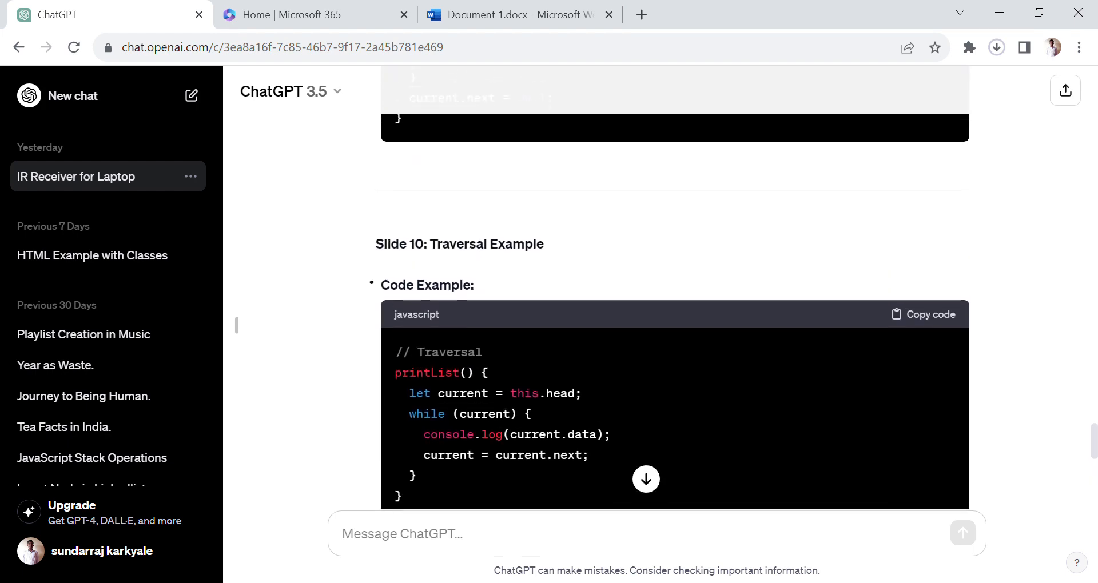
{"action": "scroll", "coordinate": [394, 459], "scroll_direction": "down", "scroll_amount": 4}
{"action": "scroll", "coordinate": [399, 456], "scroll_direction": "down", "scroll_amount": 2}
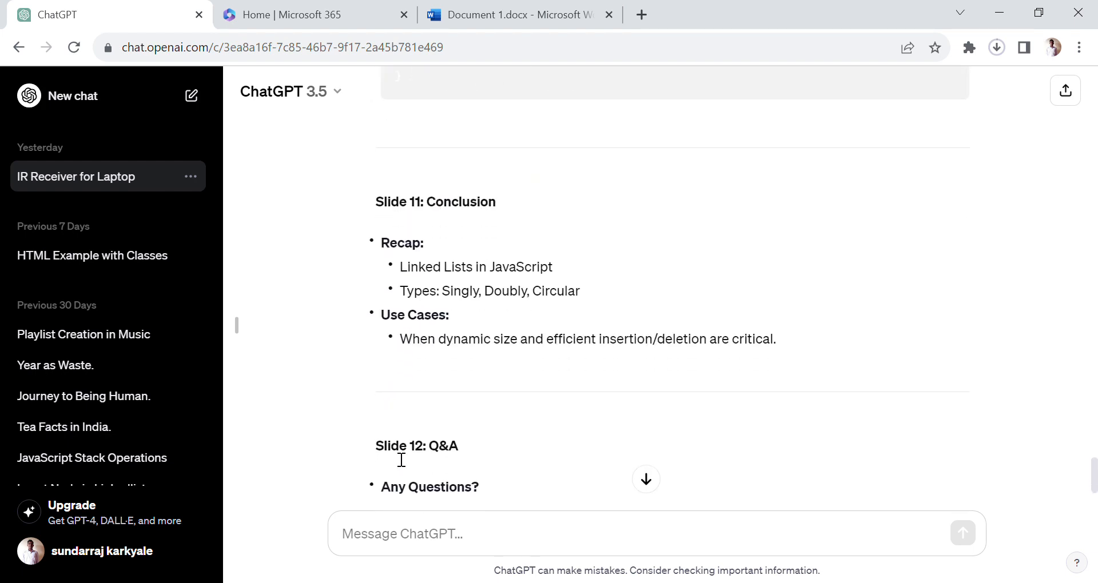
{"action": "scroll", "coordinate": [399, 458], "scroll_direction": "down", "scroll_amount": 1}
- Select and copy the generated outline from the "Slide 1: Title" heading through "Any Questions?" on Slide 12
{"action": "scroll", "coordinate": [392, 458], "scroll_direction": "up", "scroll_amount": 6}
{"action": "scroll", "coordinate": [392, 453], "scroll_direction": "up", "scroll_amount": 15}
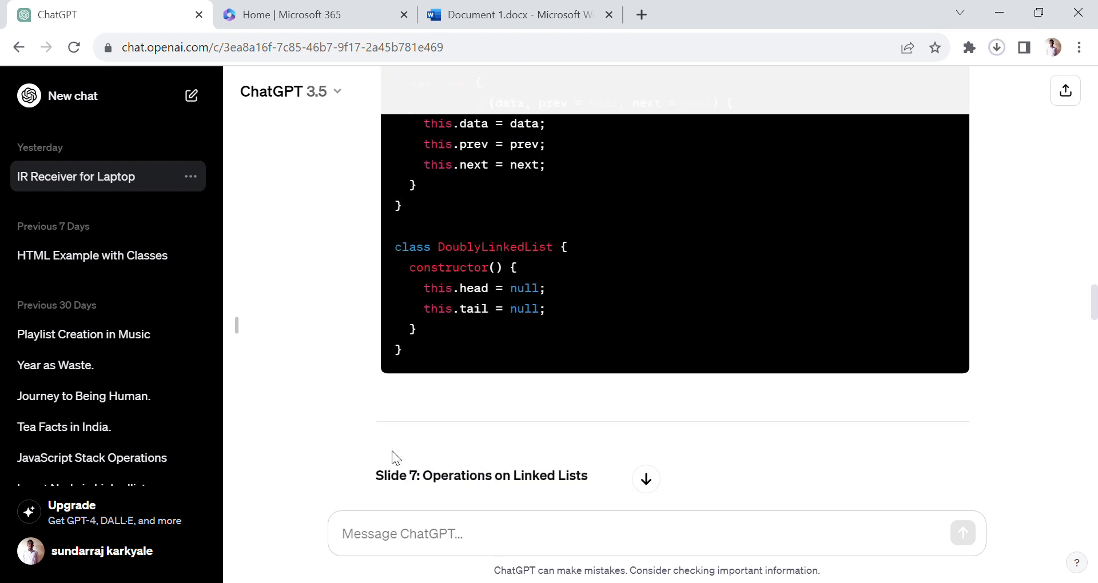
{"action": "scroll", "coordinate": [393, 457], "scroll_direction": "up", "scroll_amount": 15}
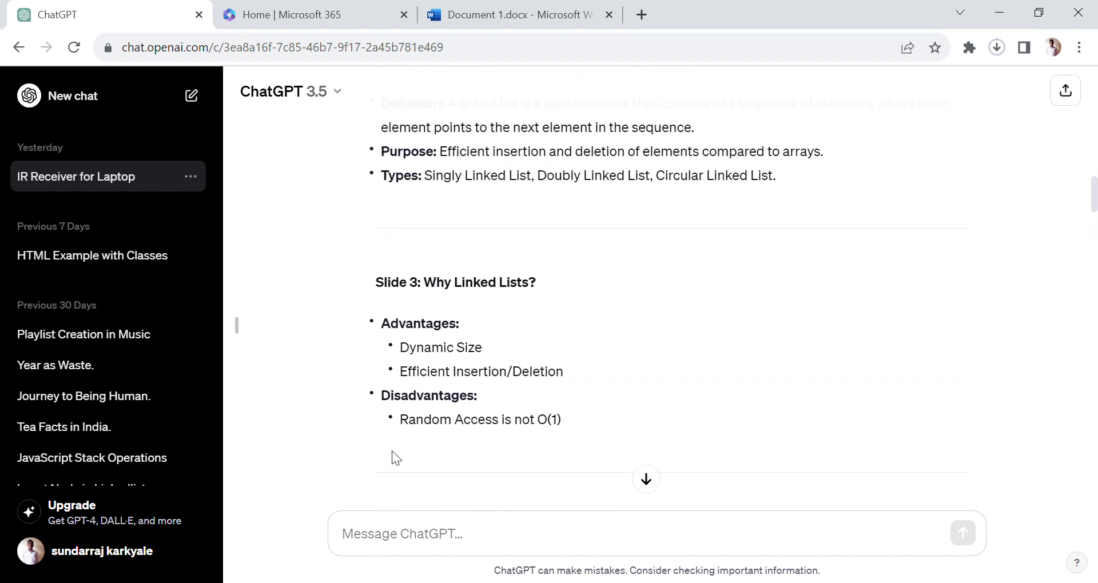
{"action": "scroll", "coordinate": [395, 455], "scroll_direction": "up", "scroll_amount": 1}
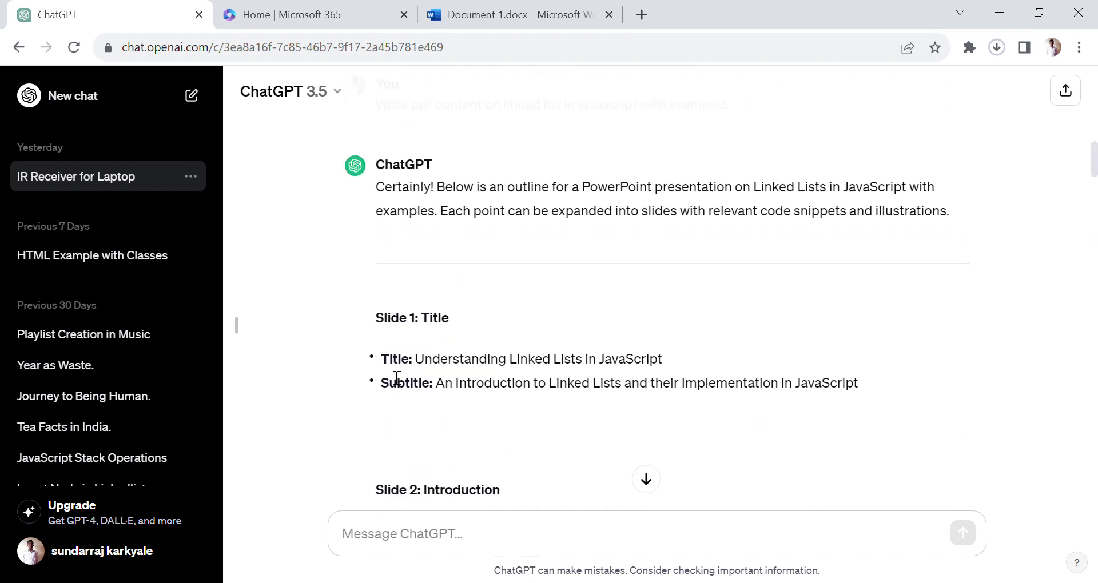
{"action": "left_click_drag", "start_coordinate": [368, 317], "coordinate": [467, 399]}
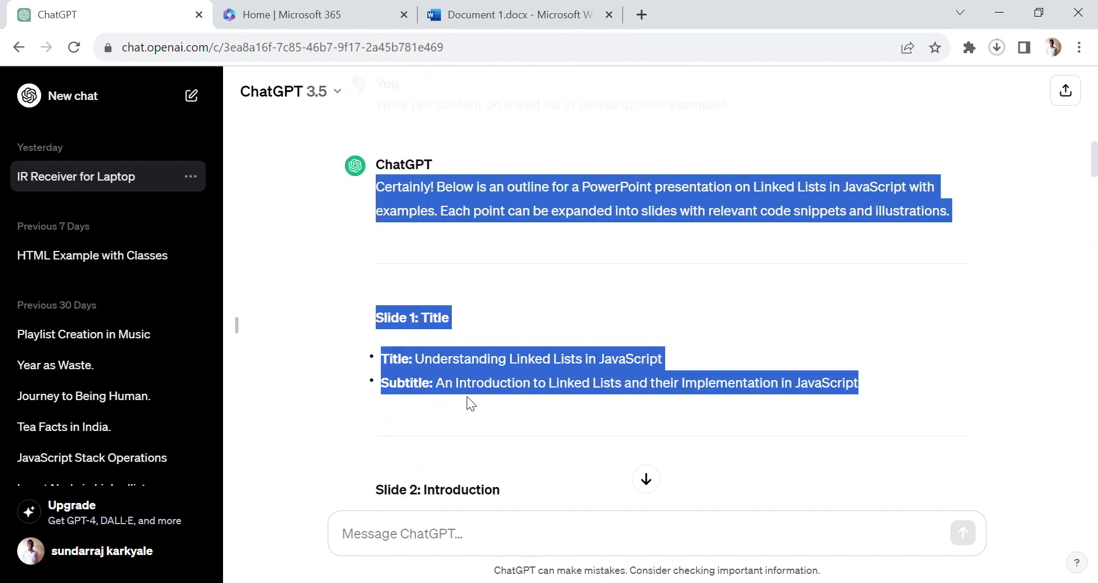
{"action": "left_click", "coordinate": [375, 318]}
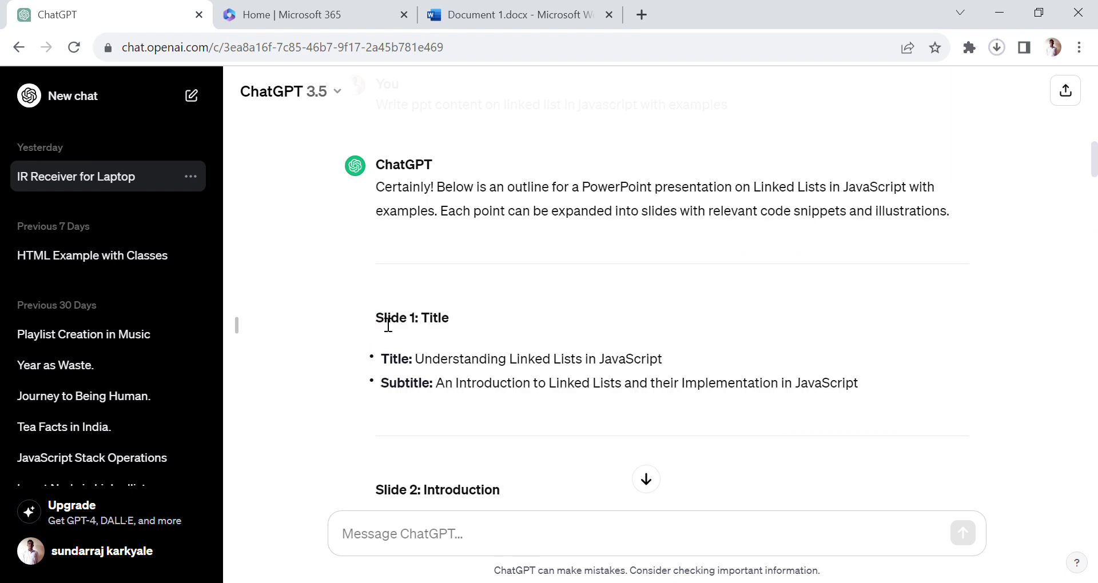
{"action": "left_click_drag", "start_coordinate": [388, 325], "coordinate": [540, 302]}
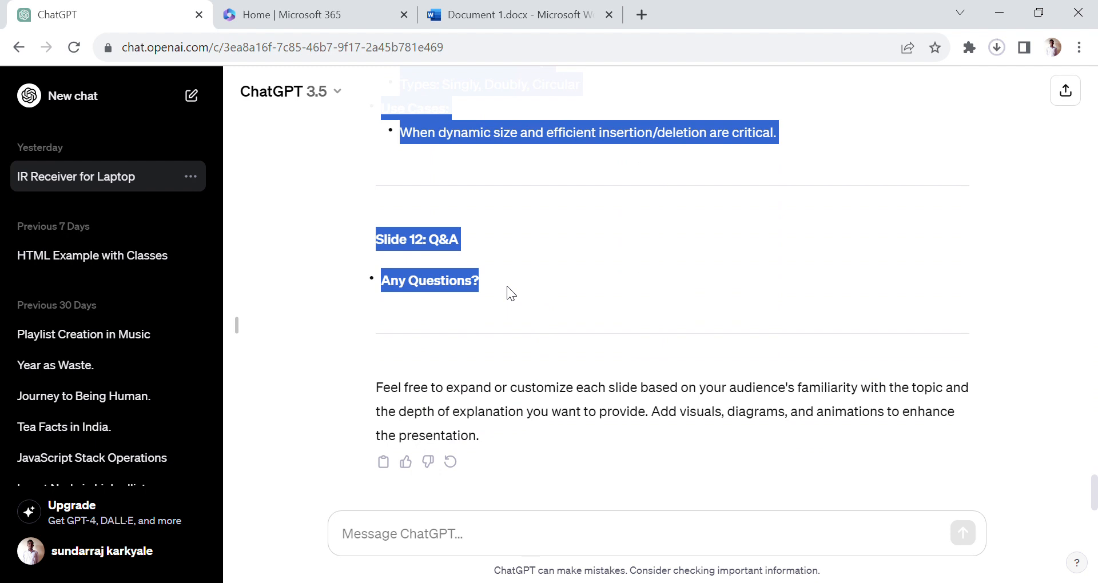
- Switch to Microsoft 365, create a blank Word document and paste the copied slide outline into it
{"action": "left_click", "coordinate": [327, 19]}
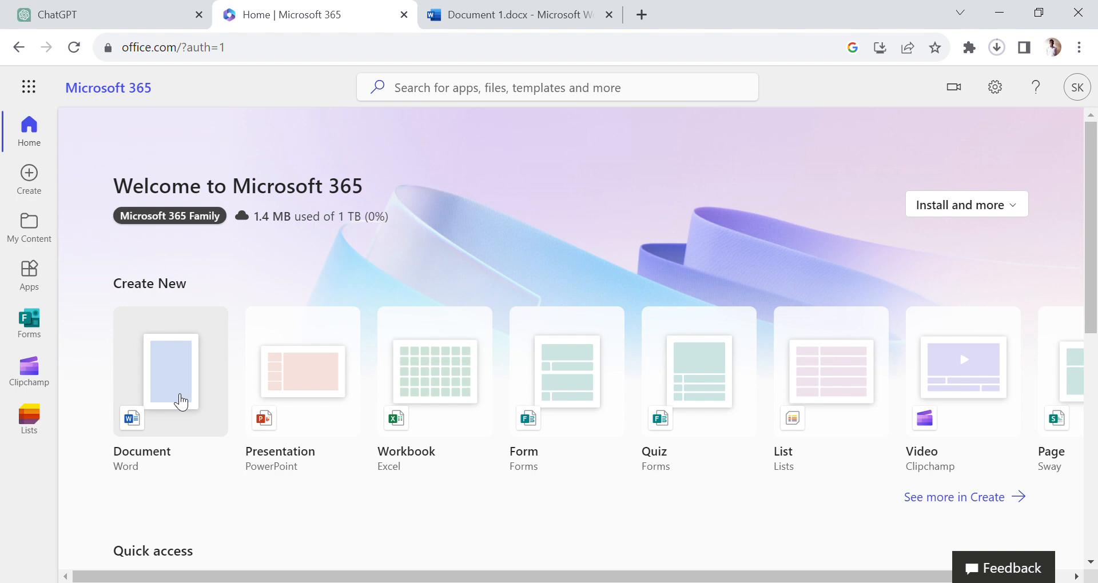
{"action": "double_click", "coordinate": [181, 402]}
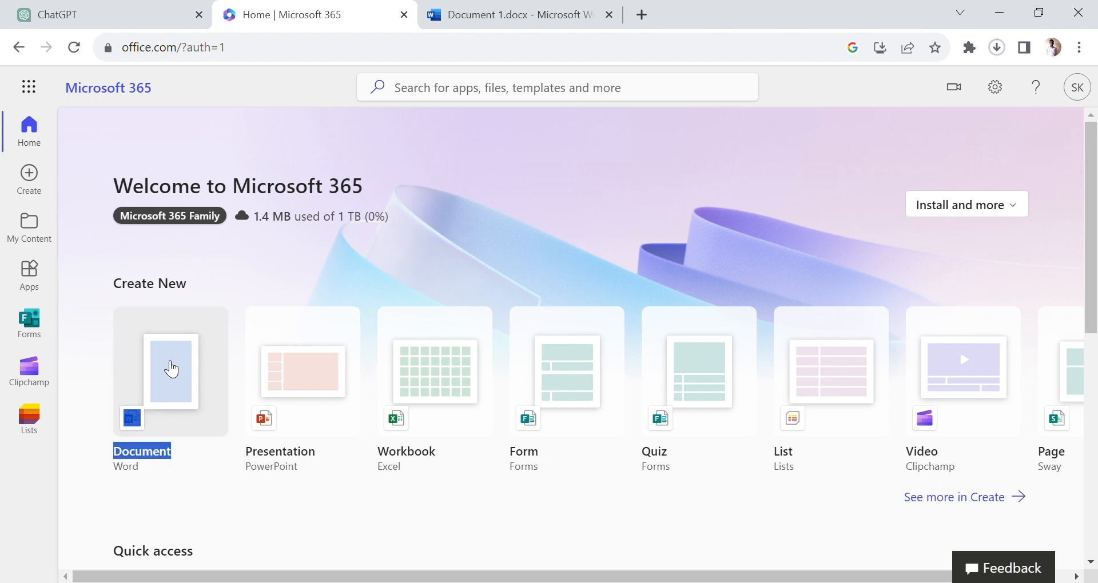
{"action": "left_click", "coordinate": [167, 361]}
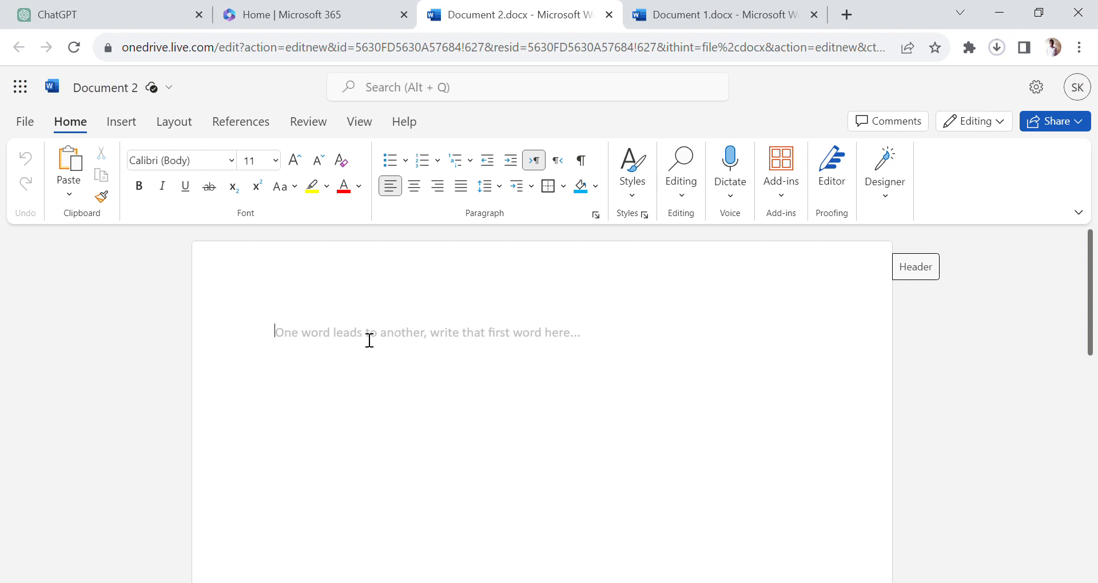
{"action": "key", "text": "ctrl+v"}
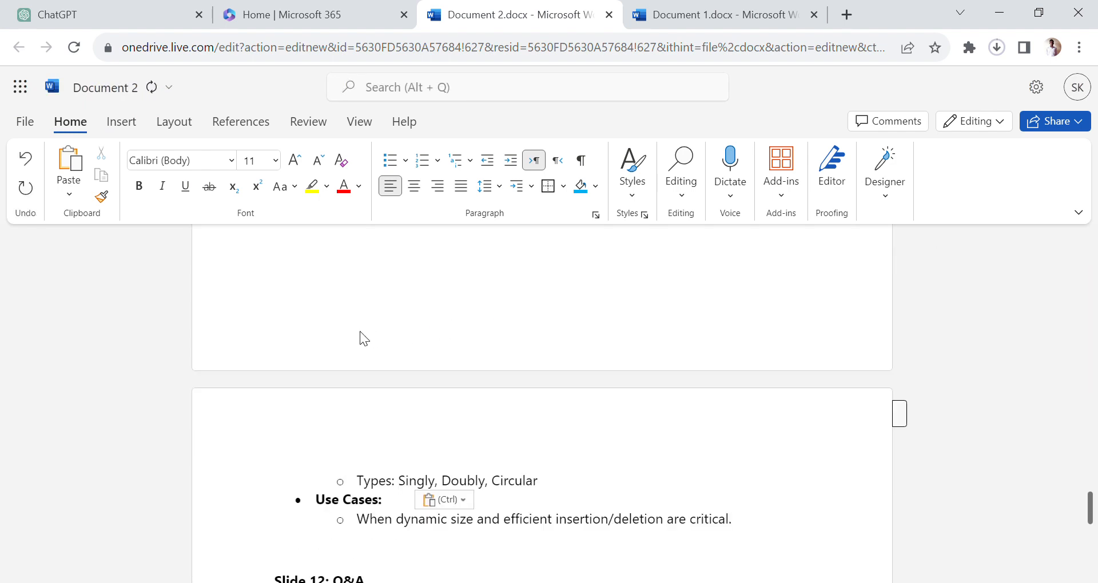
{"action": "key", "text": "ctrl"}
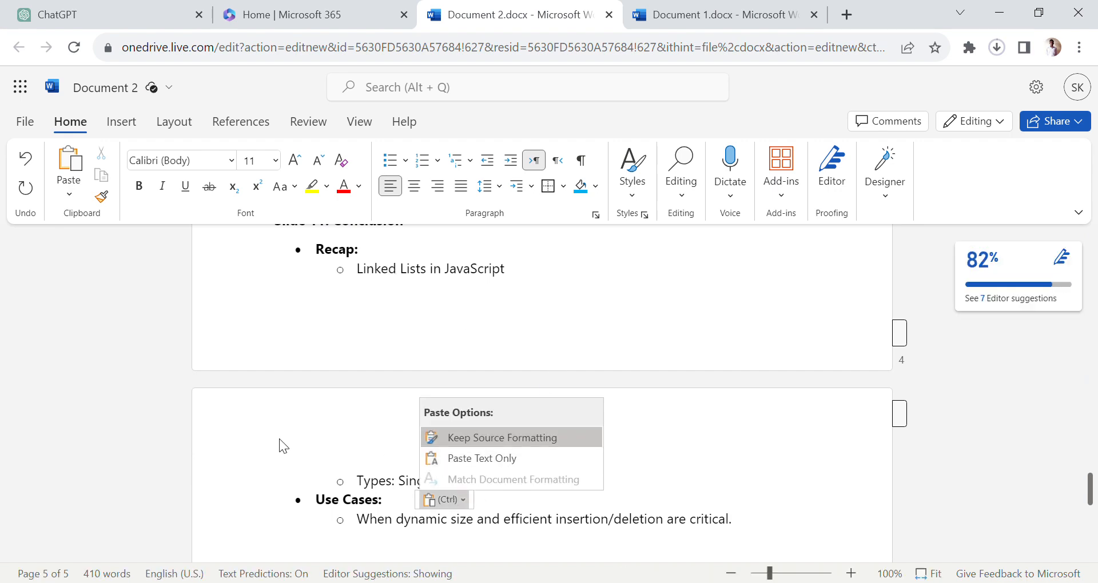
{"action": "left_click", "coordinate": [229, 431]}
- Review the pasted outline throughout the document, checking the slide headings, bullet points and code examples
{"action": "scroll", "coordinate": [323, 348], "scroll_direction": "up", "scroll_amount": 20}
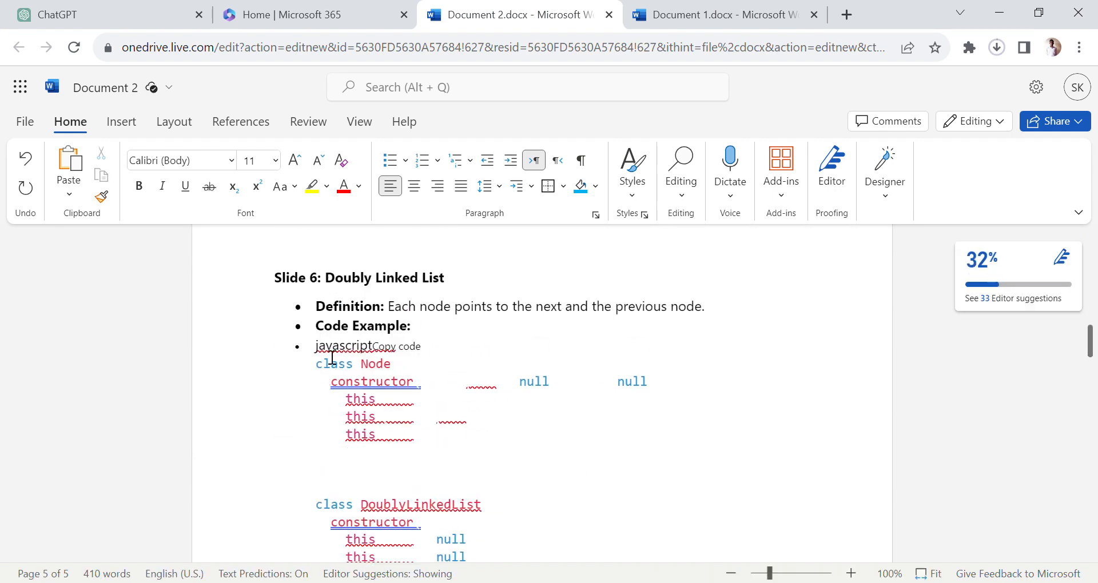
{"action": "scroll", "coordinate": [322, 348], "scroll_direction": "up", "scroll_amount": 8}
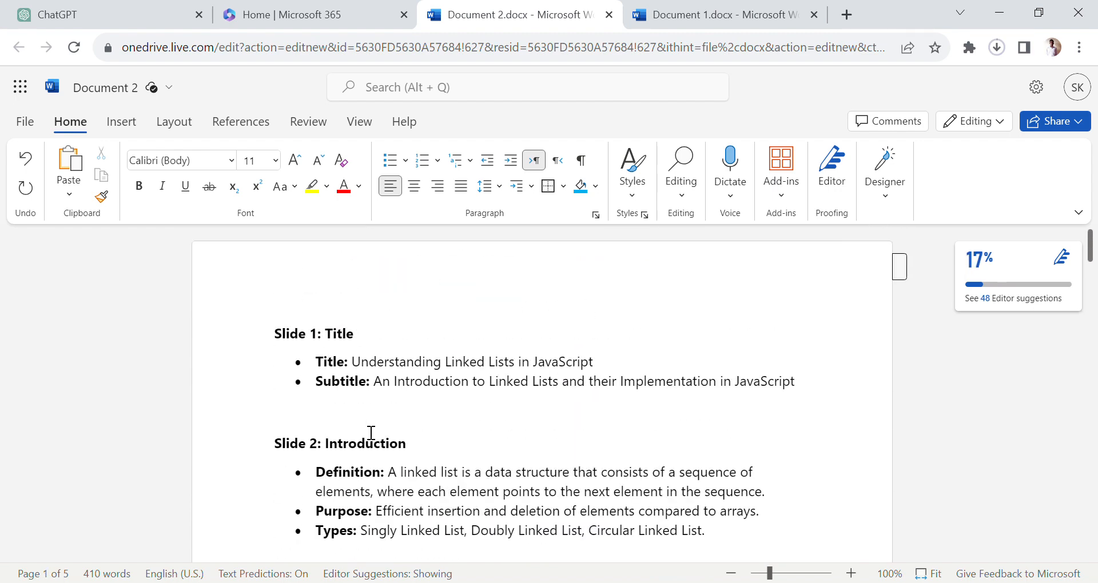
{"action": "scroll", "coordinate": [371, 433], "scroll_direction": "down", "scroll_amount": 1}
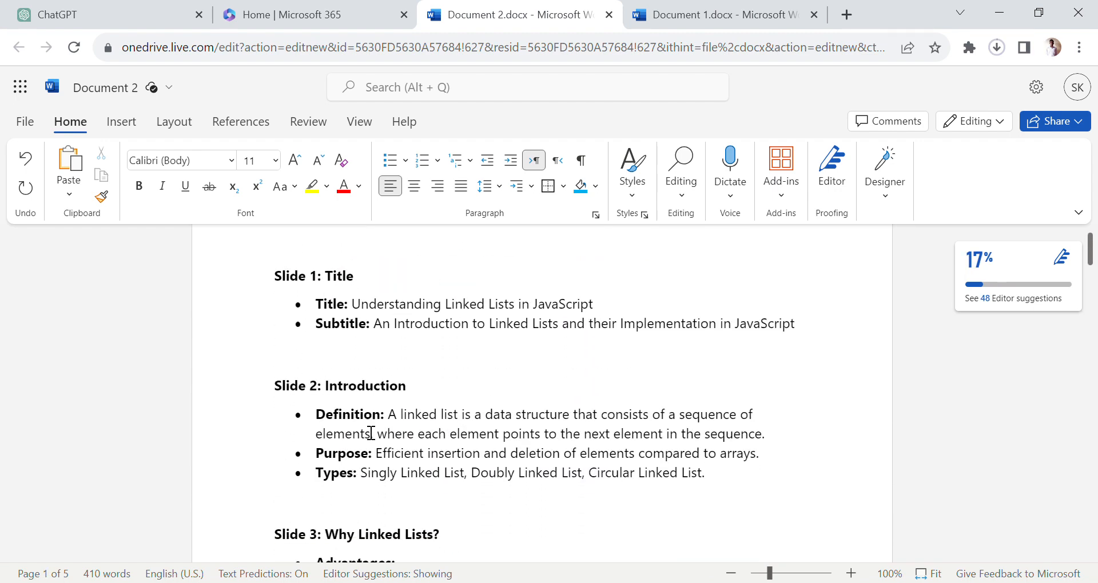
{"action": "scroll", "coordinate": [372, 433], "scroll_direction": "down", "scroll_amount": 9}
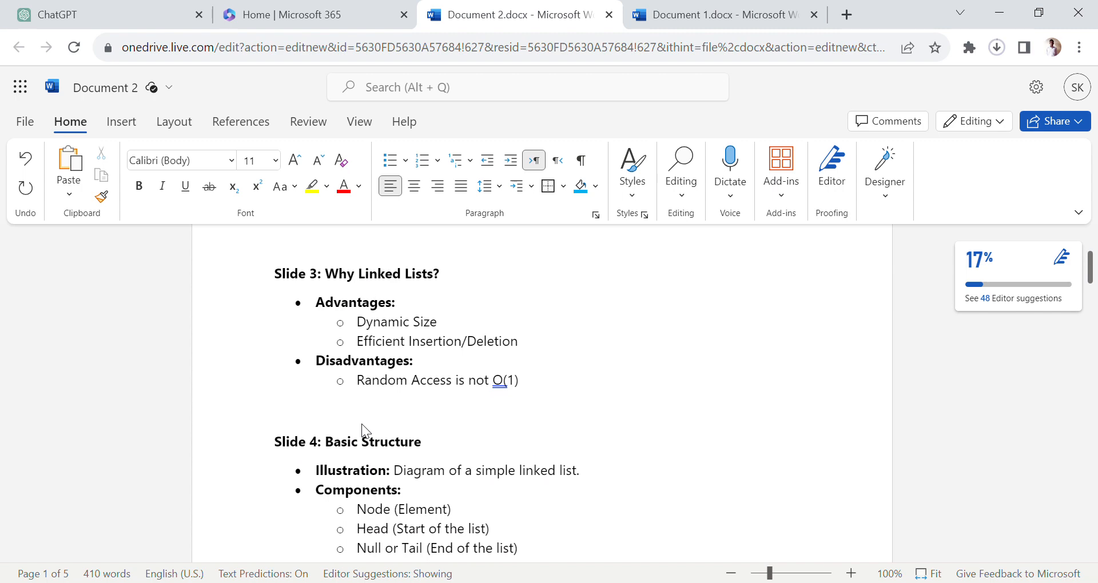
{"action": "scroll", "coordinate": [372, 433], "scroll_direction": "down", "scroll_amount": 12}
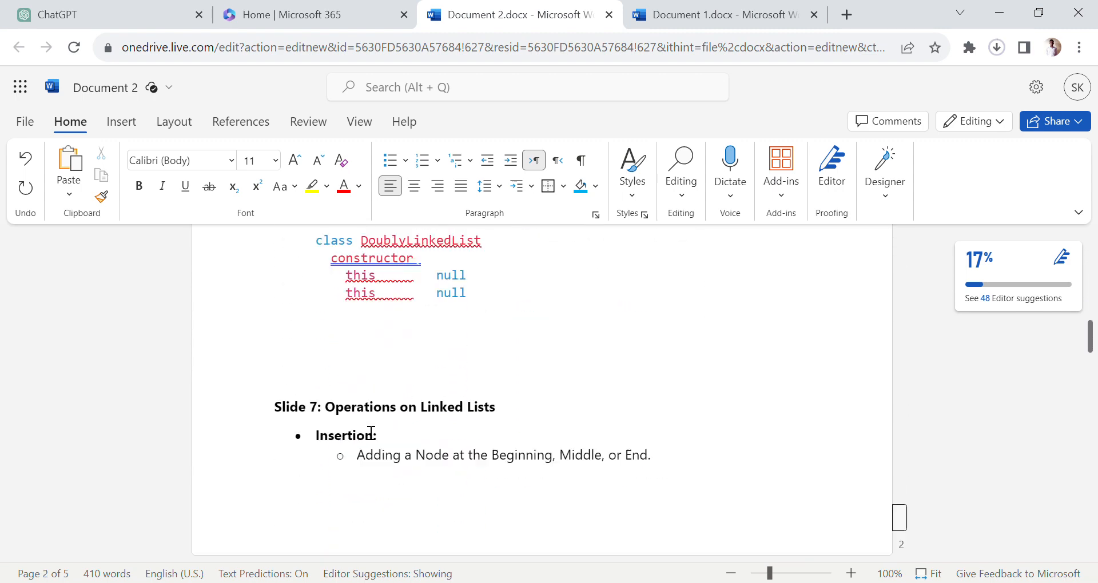
{"action": "scroll", "coordinate": [372, 433], "scroll_direction": "down", "scroll_amount": 15}
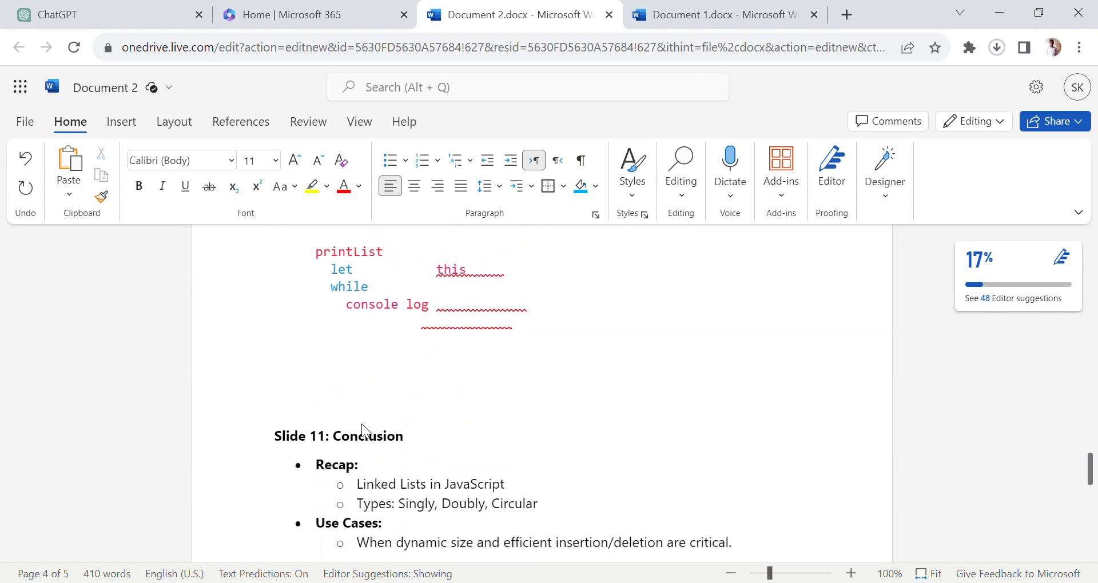
{"action": "scroll", "coordinate": [362, 425], "scroll_direction": "down", "scroll_amount": 8}
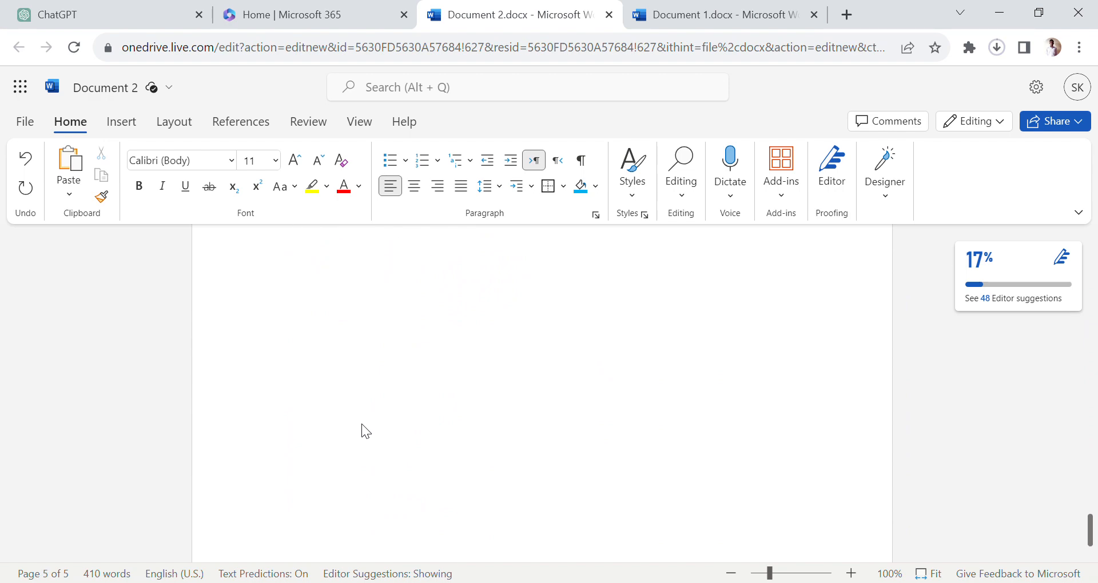
{"action": "scroll", "coordinate": [366, 429], "scroll_direction": "up", "scroll_amount": 20}
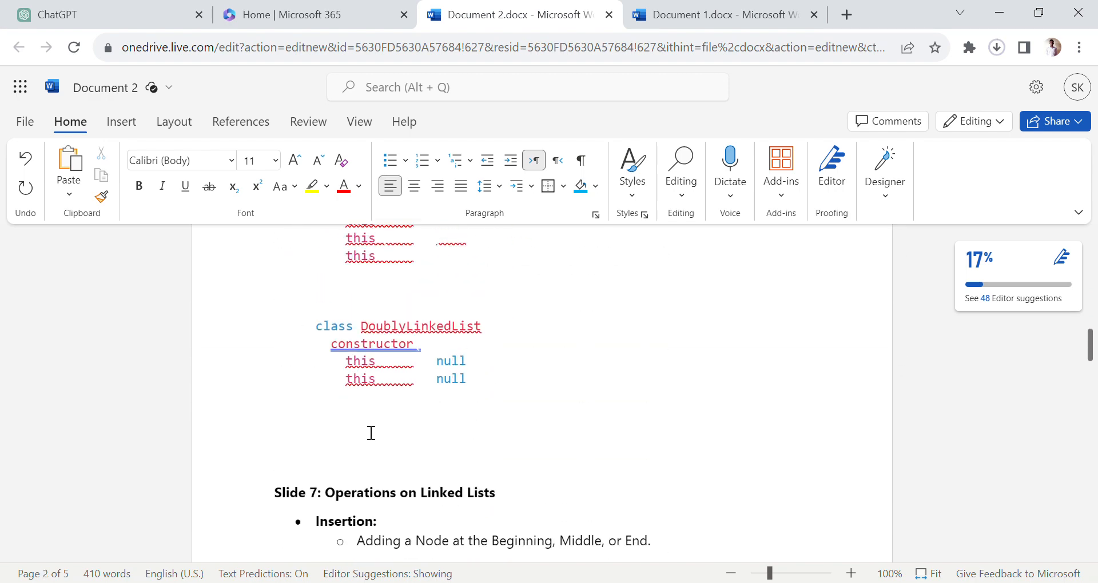
{"action": "scroll", "coordinate": [371, 433], "scroll_direction": "up", "scroll_amount": 10}
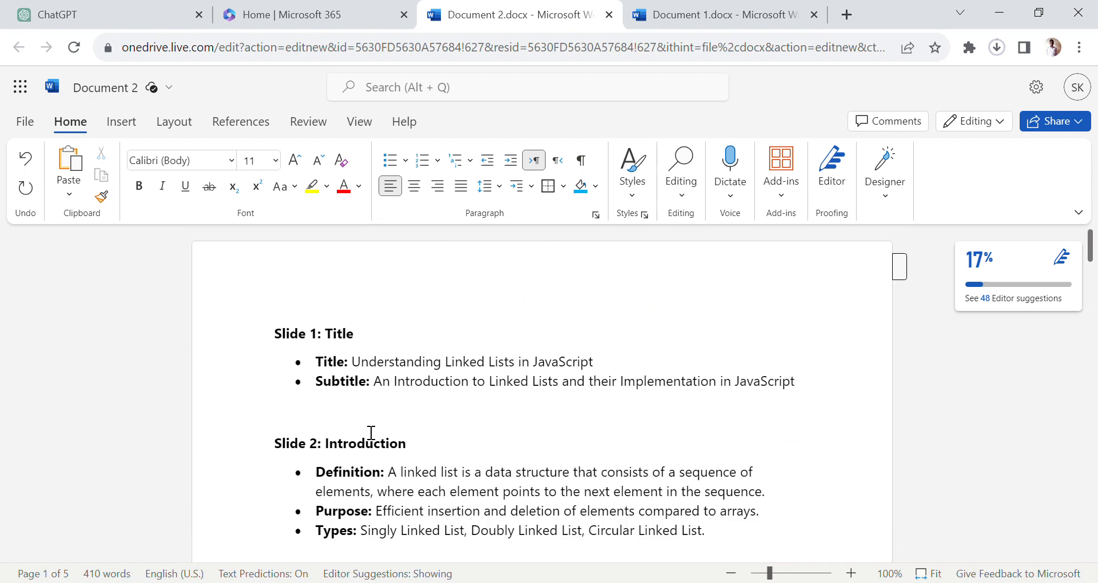
- Start exporting the Word document to a PowerPoint presentation (preview)
{"action": "left_click", "coordinate": [20, 122]}
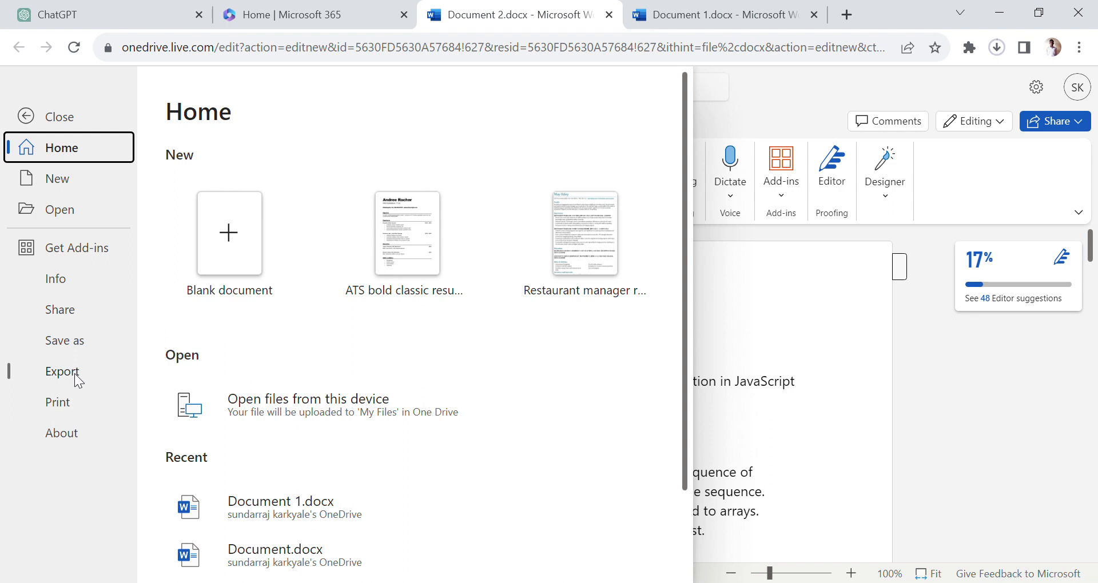
{"action": "left_click", "coordinate": [75, 376]}
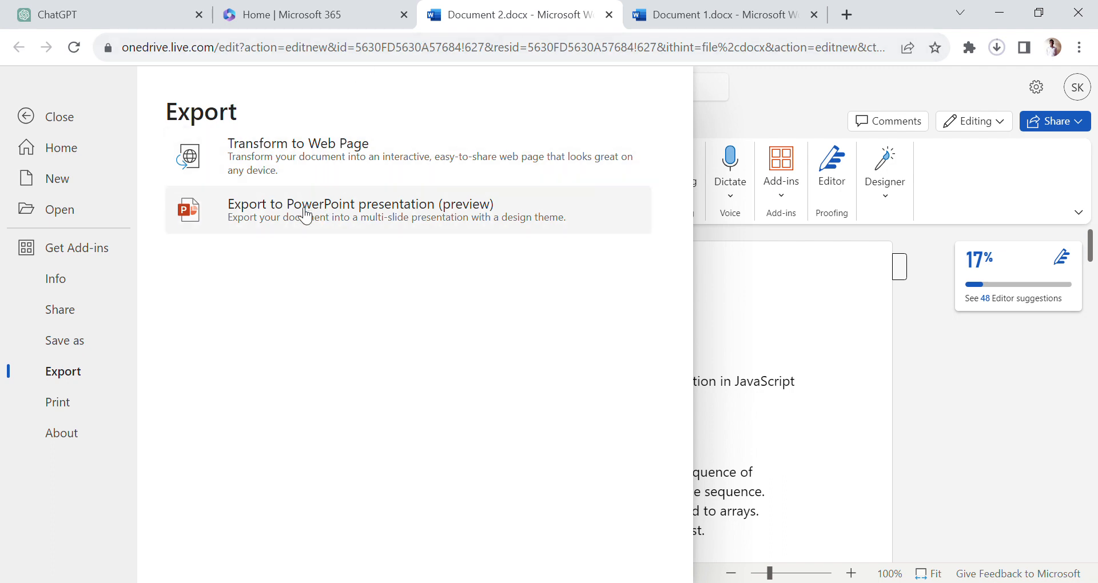
{"action": "left_click", "coordinate": [305, 214]}
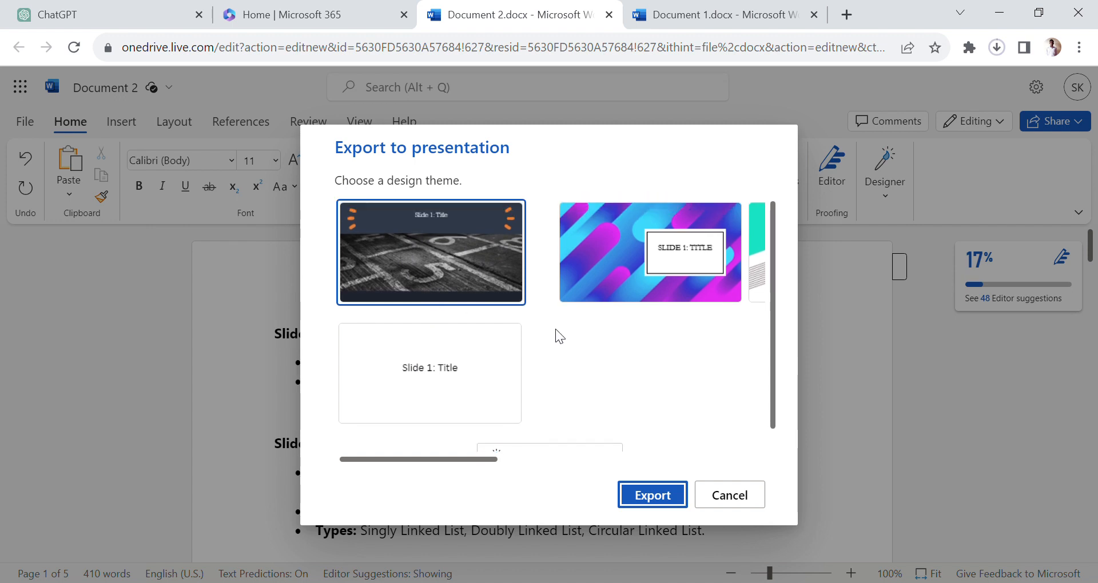
- Load more design themes for the export and choose the grey theme with outlined geometric shapes and green accents
{"action": "scroll", "coordinate": [556, 330], "scroll_direction": "down", "scroll_amount": 1}
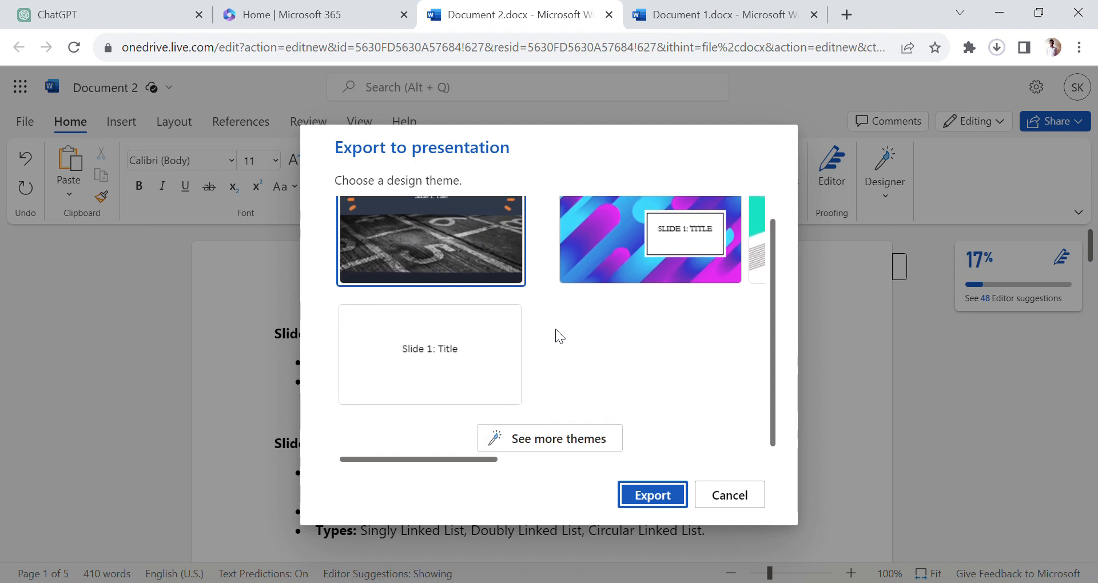
{"action": "left_click", "coordinate": [550, 435]}
{"action": "scroll", "coordinate": [551, 337], "scroll_direction": "down", "scroll_amount": 2}
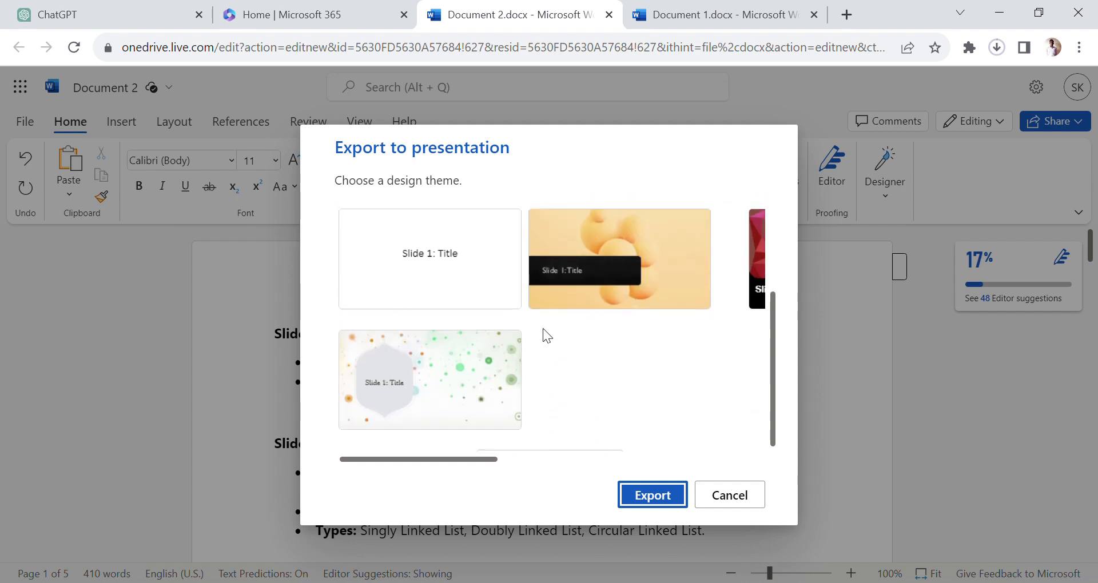
{"action": "scroll", "coordinate": [592, 297], "scroll_direction": "up", "scroll_amount": 2}
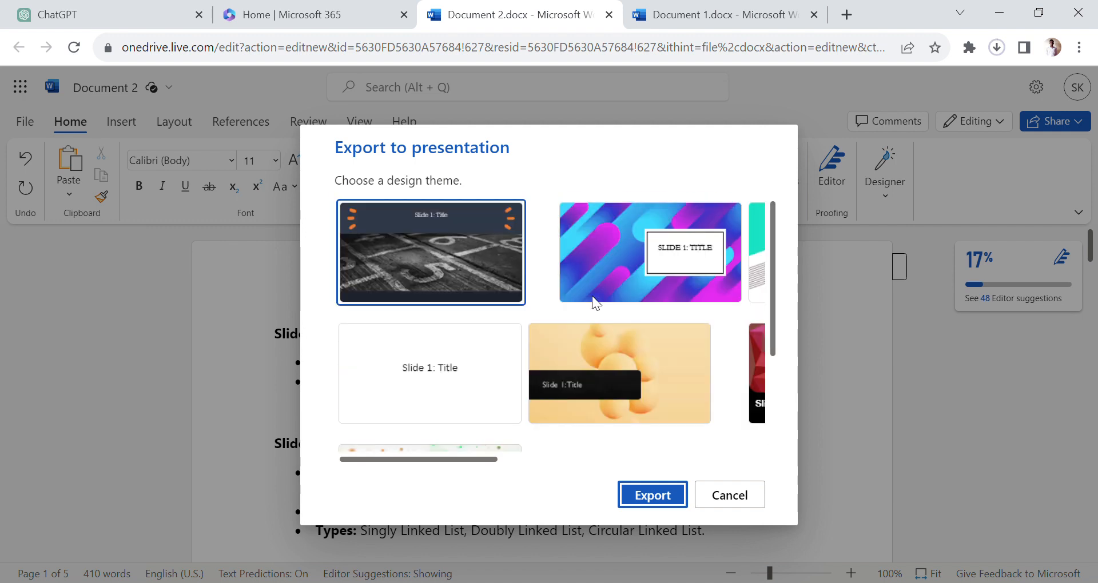
{"action": "scroll", "coordinate": [592, 297], "scroll_direction": "right", "scroll_amount": 4}
{"action": "scroll", "coordinate": [592, 296], "scroll_direction": "left", "scroll_amount": 1}
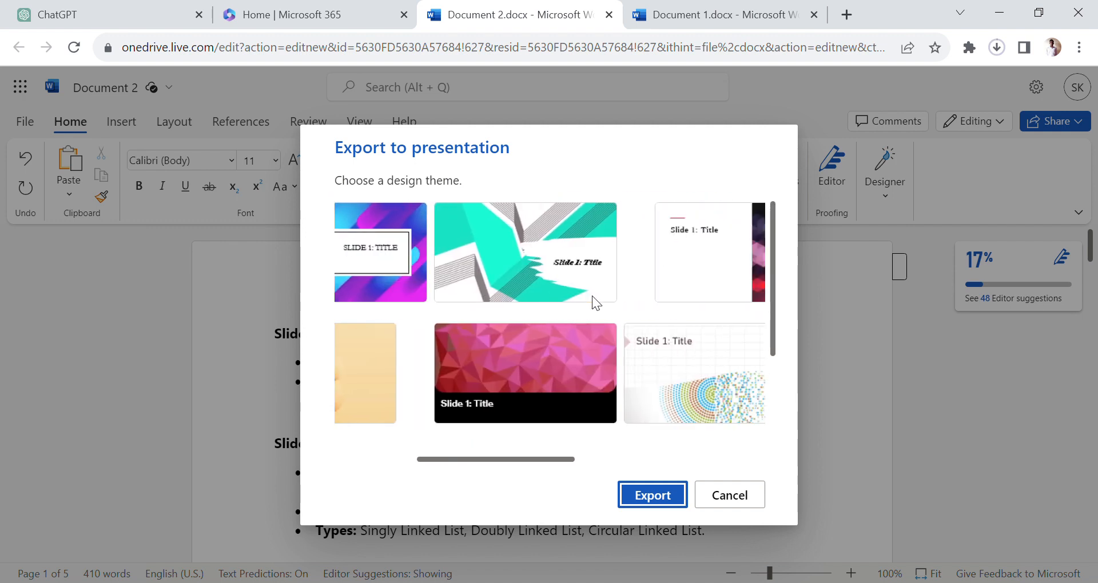
{"action": "scroll", "coordinate": [592, 296], "scroll_direction": "right", "scroll_amount": 5}
{"action": "left_click", "coordinate": [605, 264]}
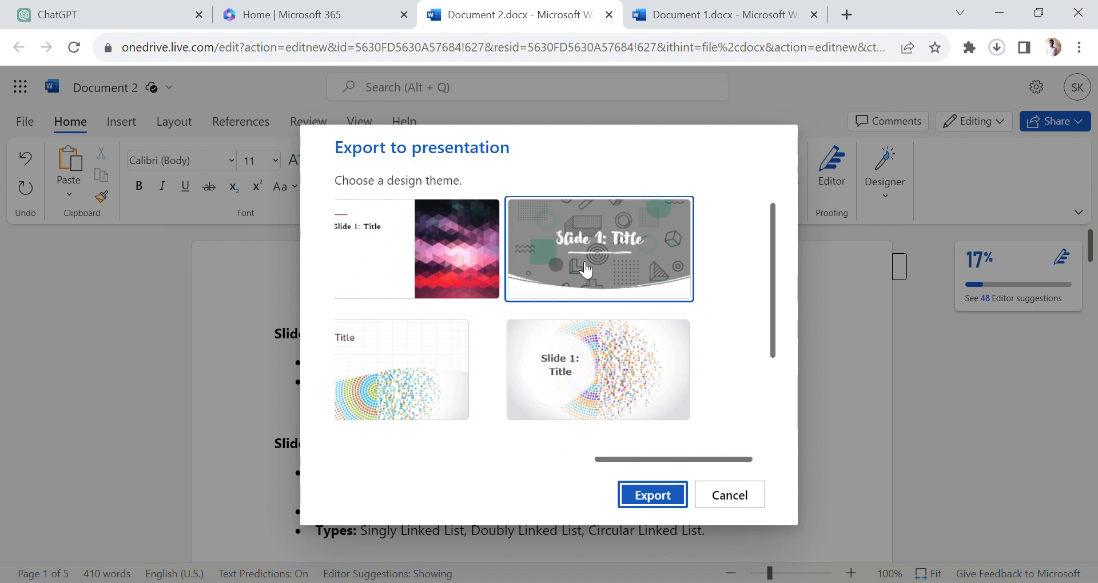
- Export the document with the chosen theme, open the resulting presentation in PowerPoint and show its second slide
{"action": "left_click", "coordinate": [639, 506]}
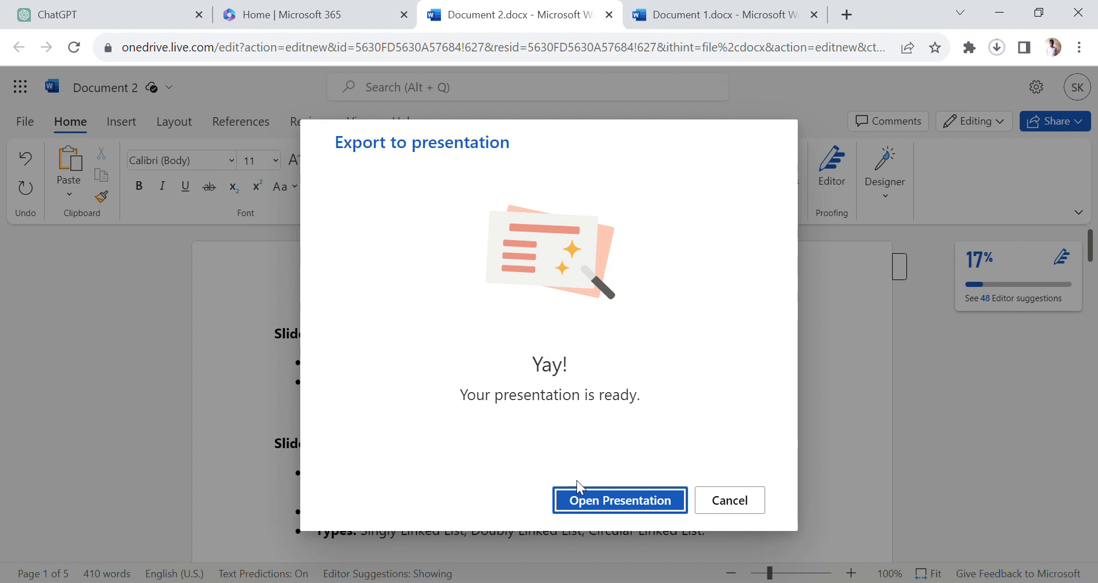
{"action": "left_click", "coordinate": [585, 503]}
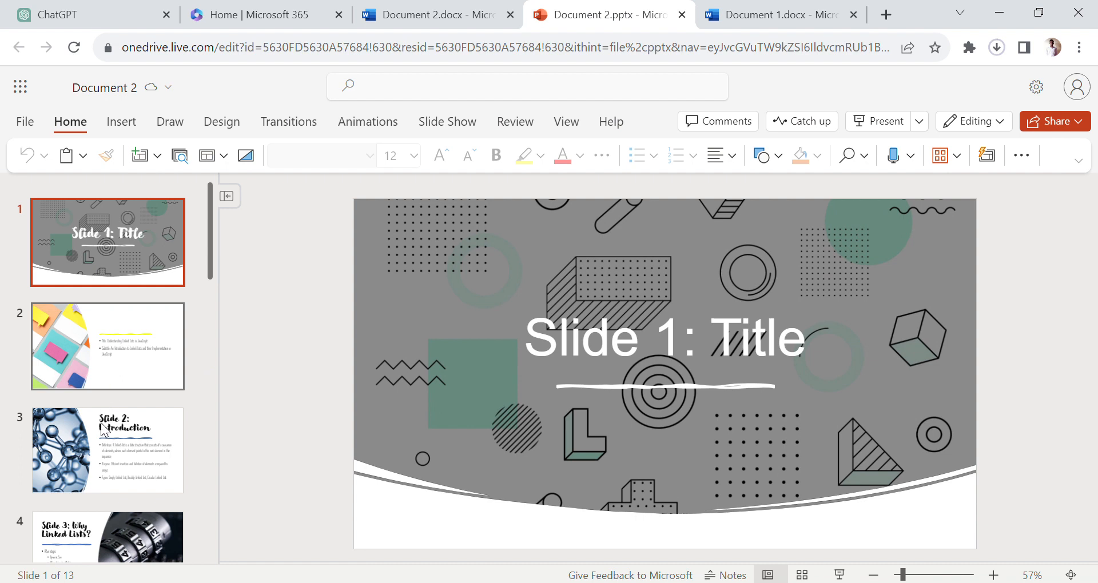
{"action": "left_click", "coordinate": [98, 366]}
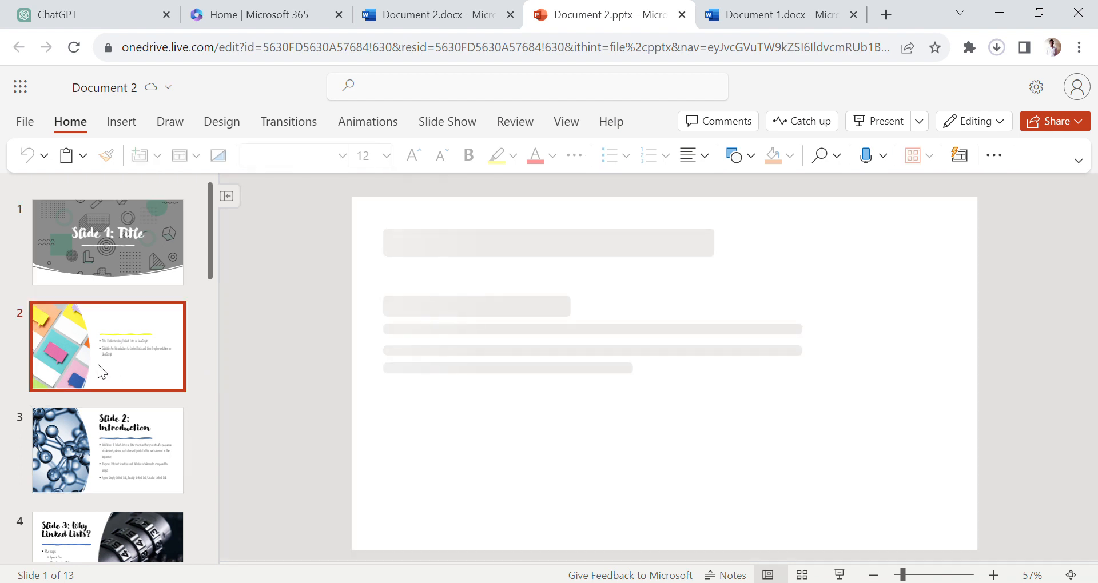